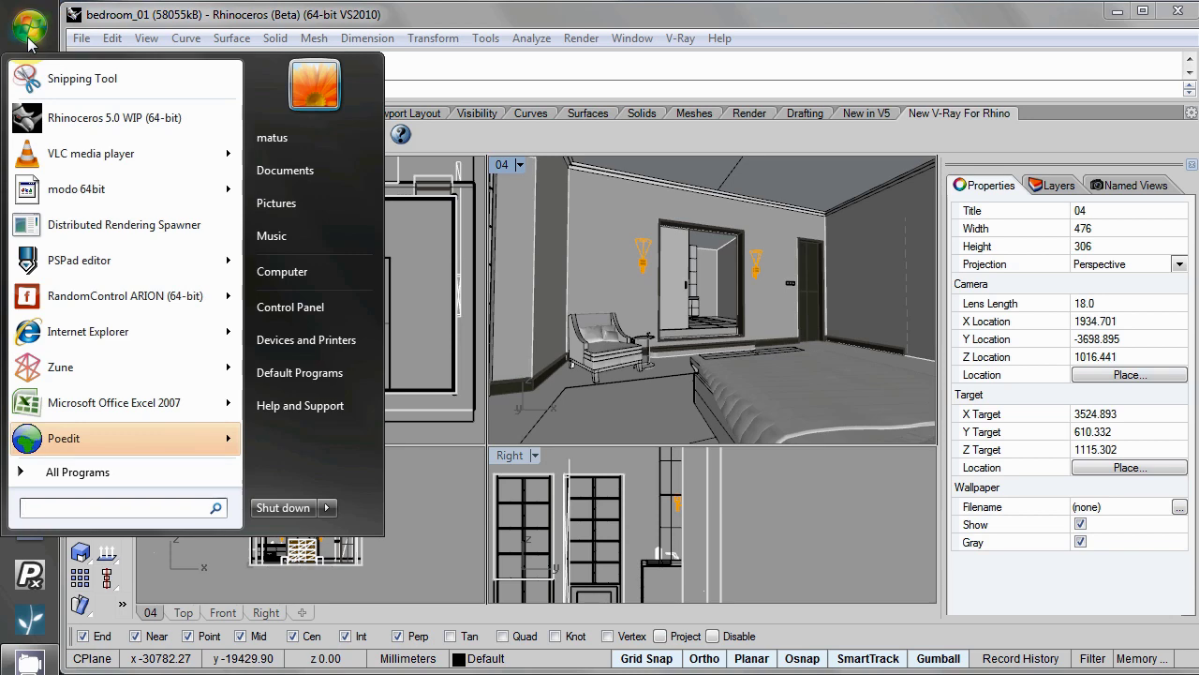
# Launch the Distributed Rendering Spawner of V-Ray for Rhinoceros 5 x64 and minimize its console window.
pyautogui.click(121, 471)
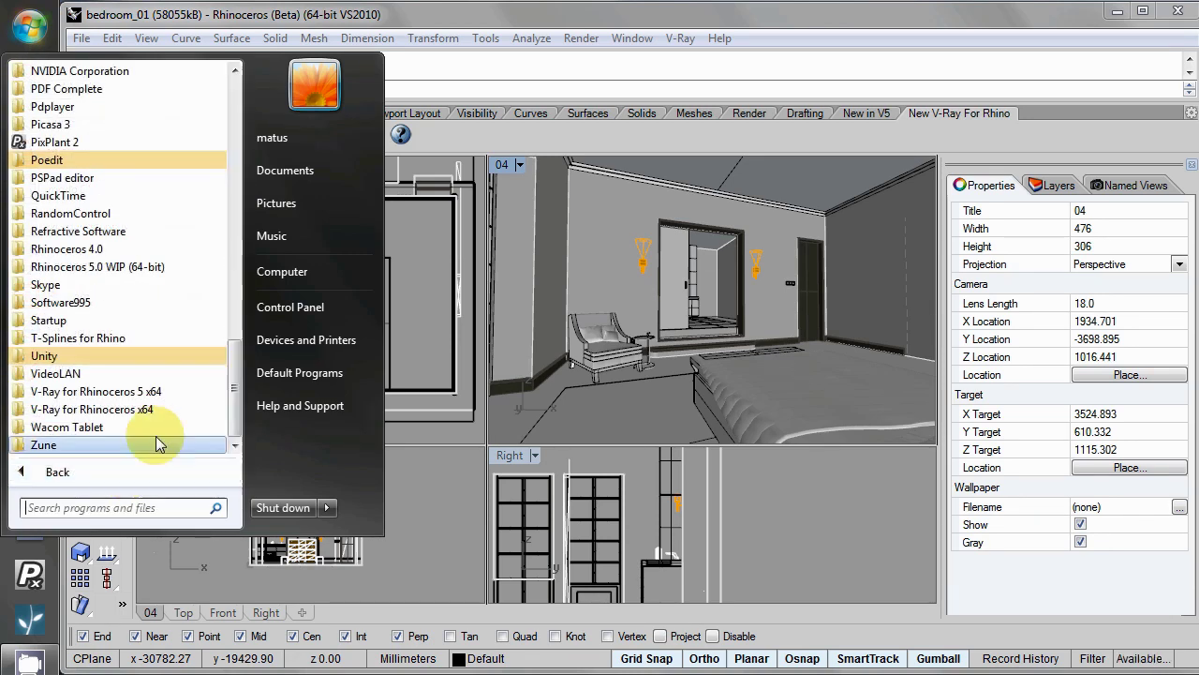
pyautogui.click(159, 391)
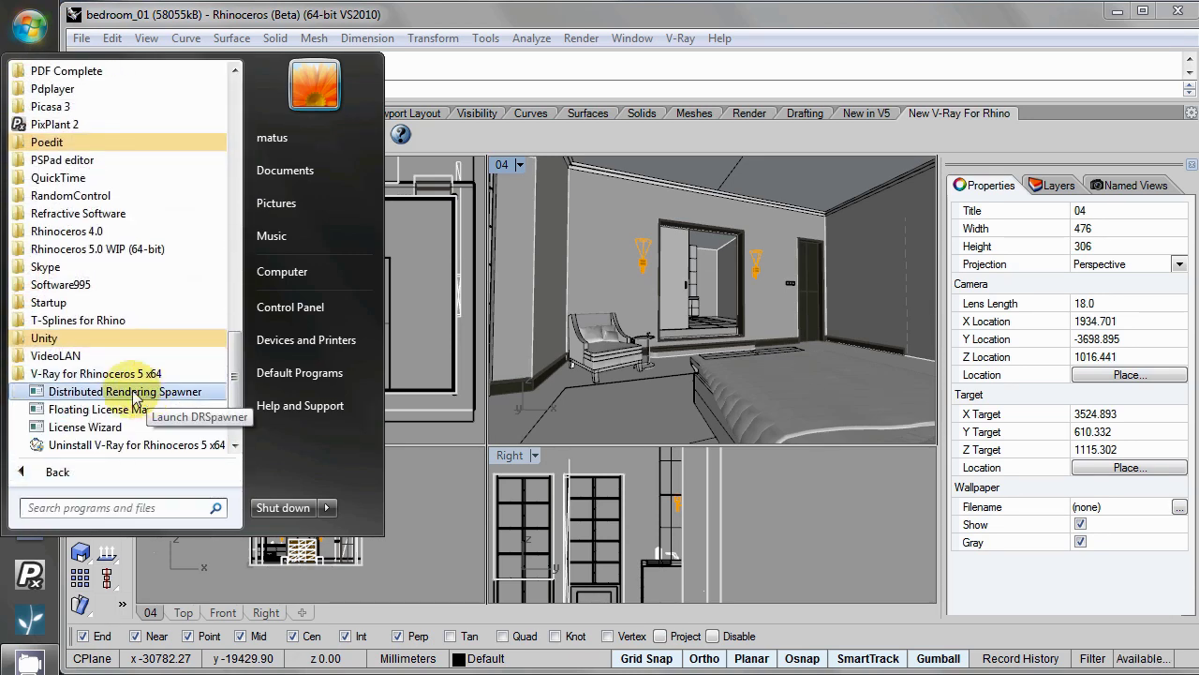
pyautogui.click(120, 392)
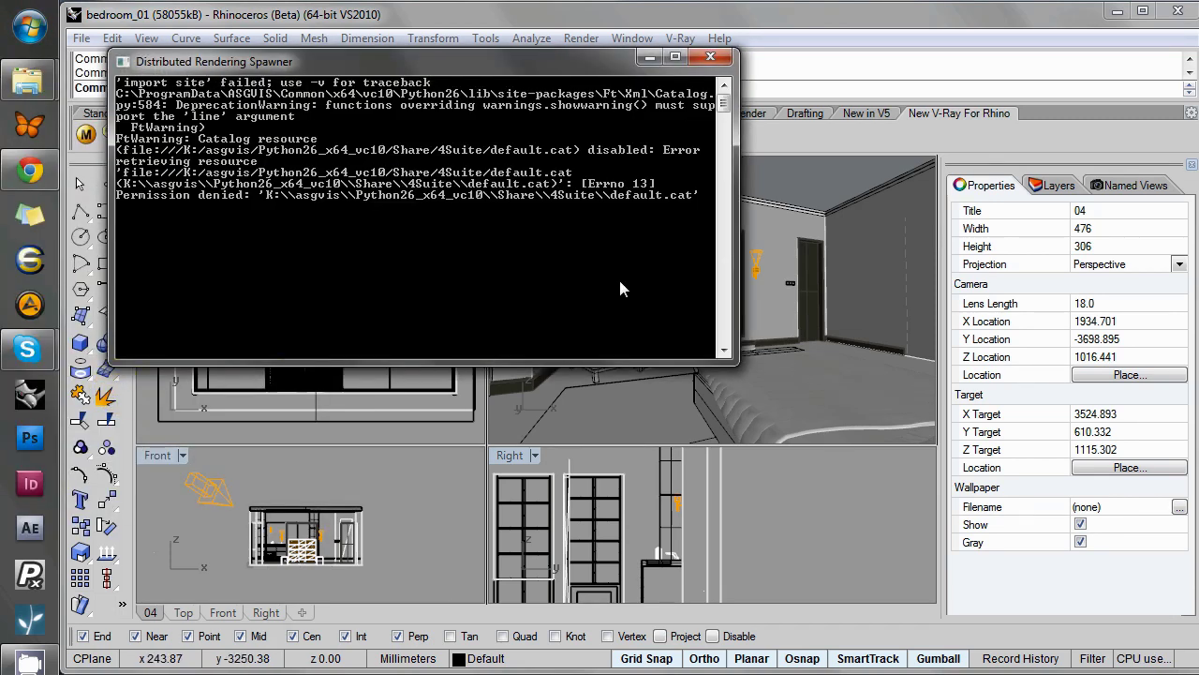
pyautogui.moveTo(574, 65); pyautogui.dragTo(619, 671)
pyautogui.click(652, 657)
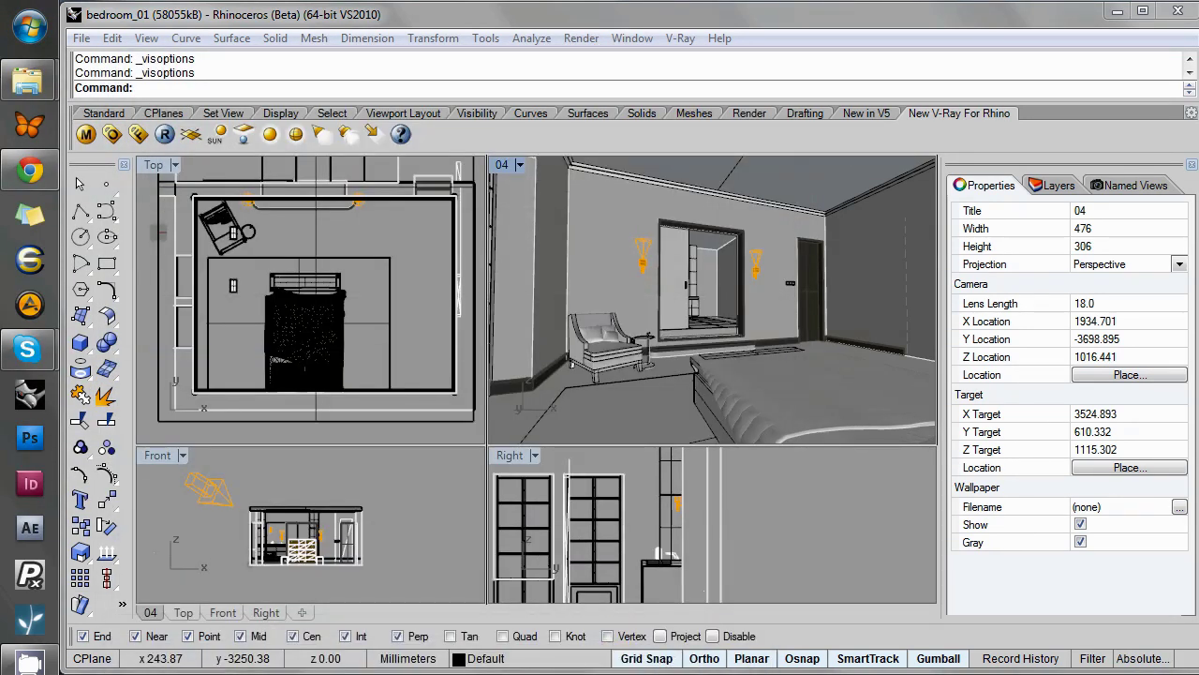
# Check the distributed rendering settings and the server list in the V-Ray System options.
pyautogui.click(113, 135)
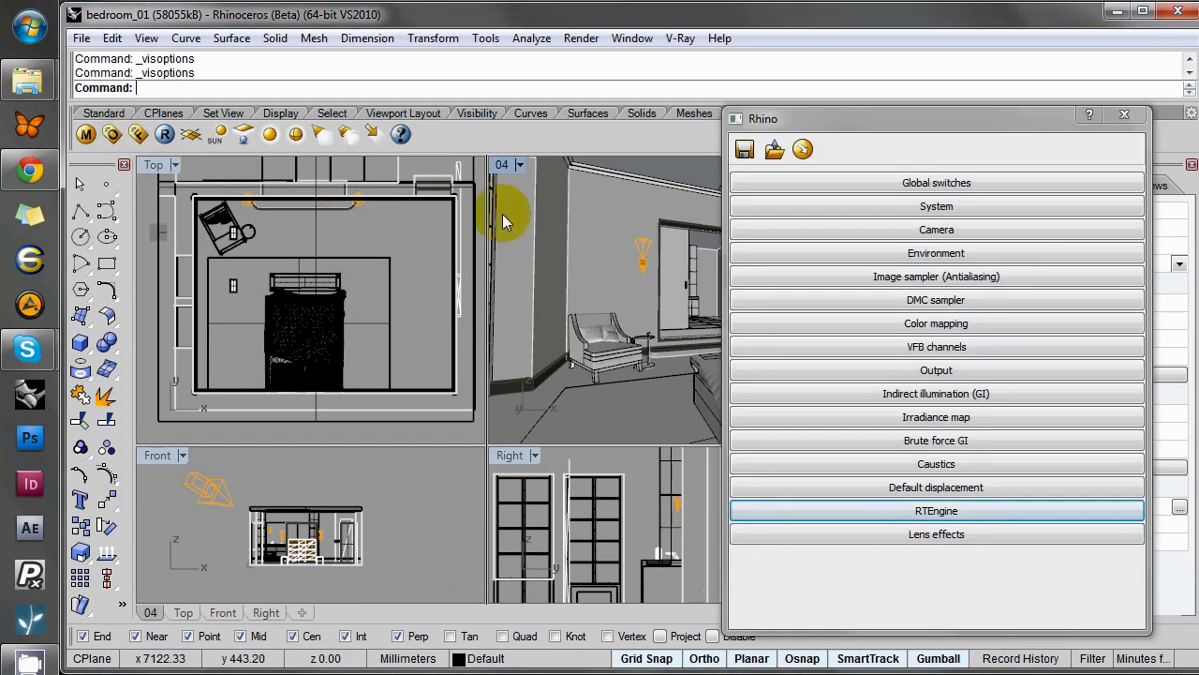
pyautogui.click(978, 207)
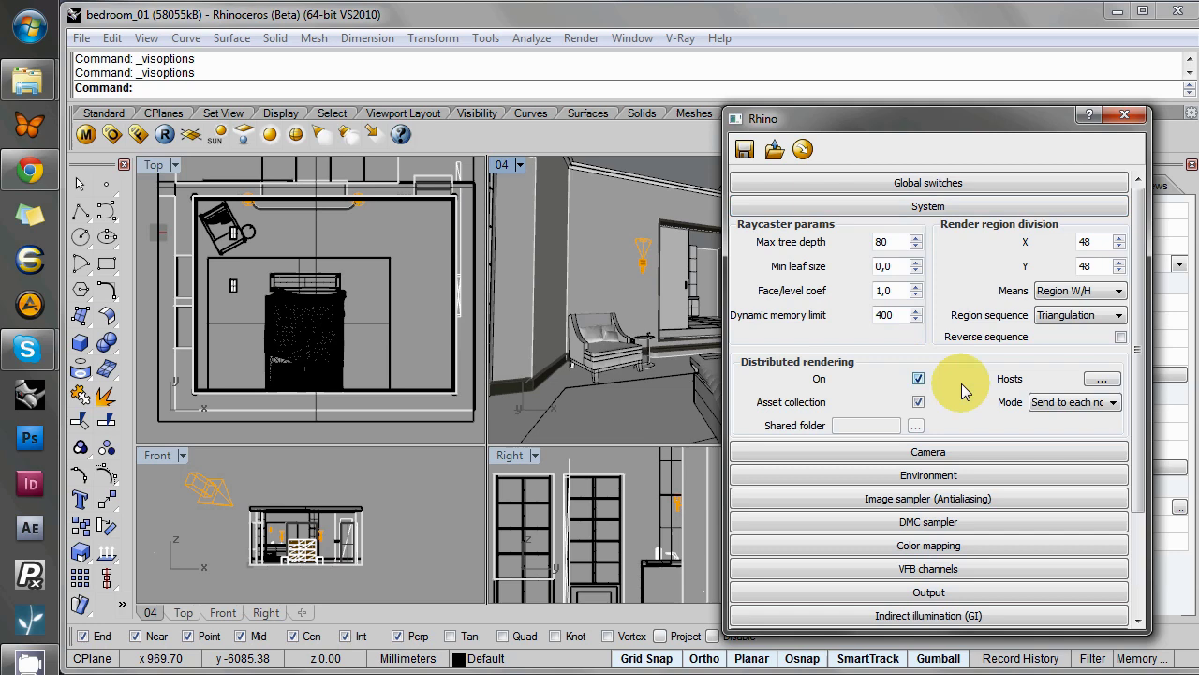
pyautogui.click(1102, 379)
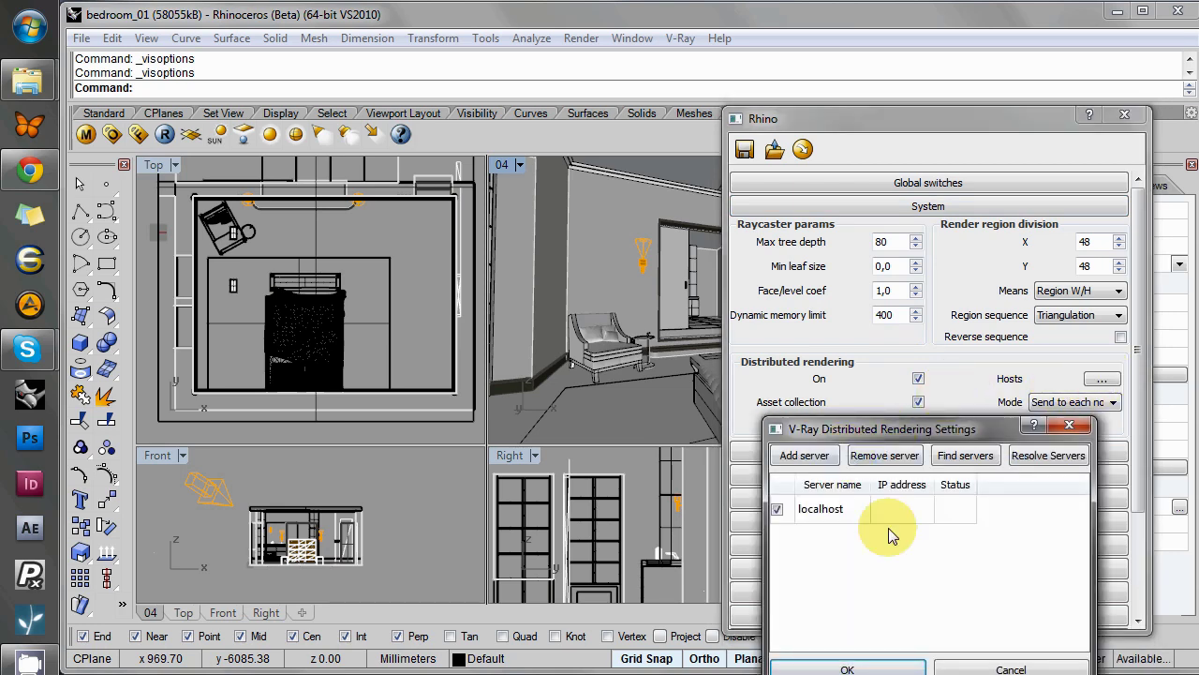
pyautogui.click(847, 669)
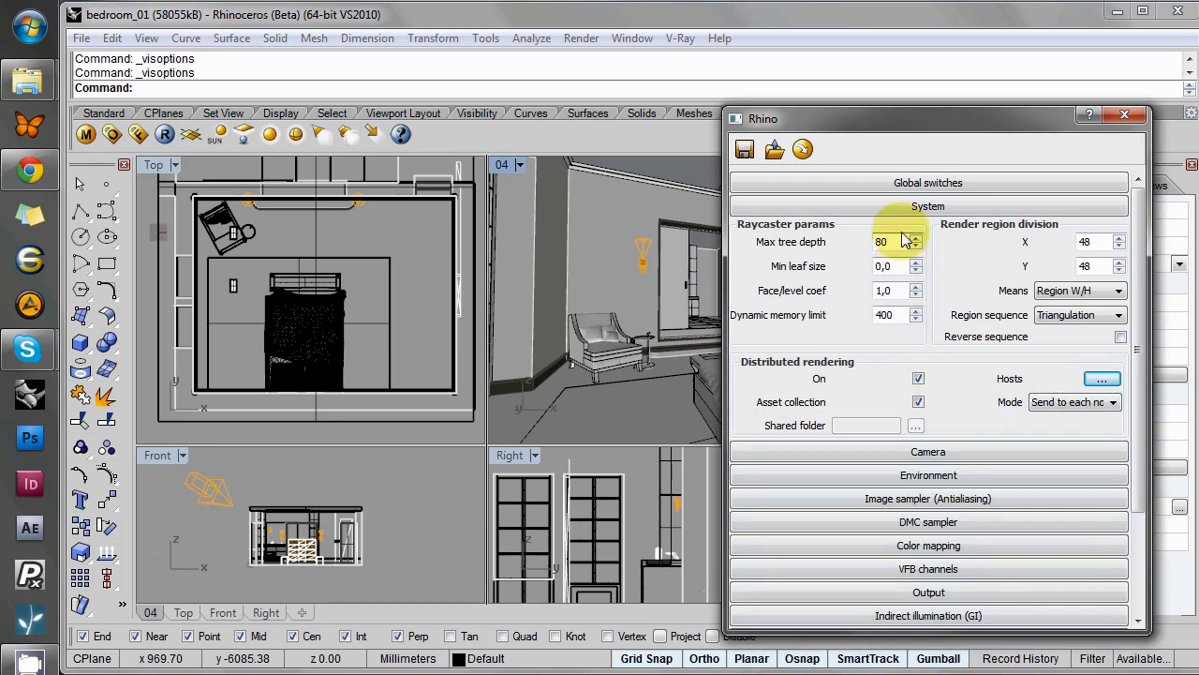
pyautogui.click(893, 206)
# Enable the RTEngine in the V-Ray options and start an interactive render of viewport 04.
pyautogui.click(934, 511)
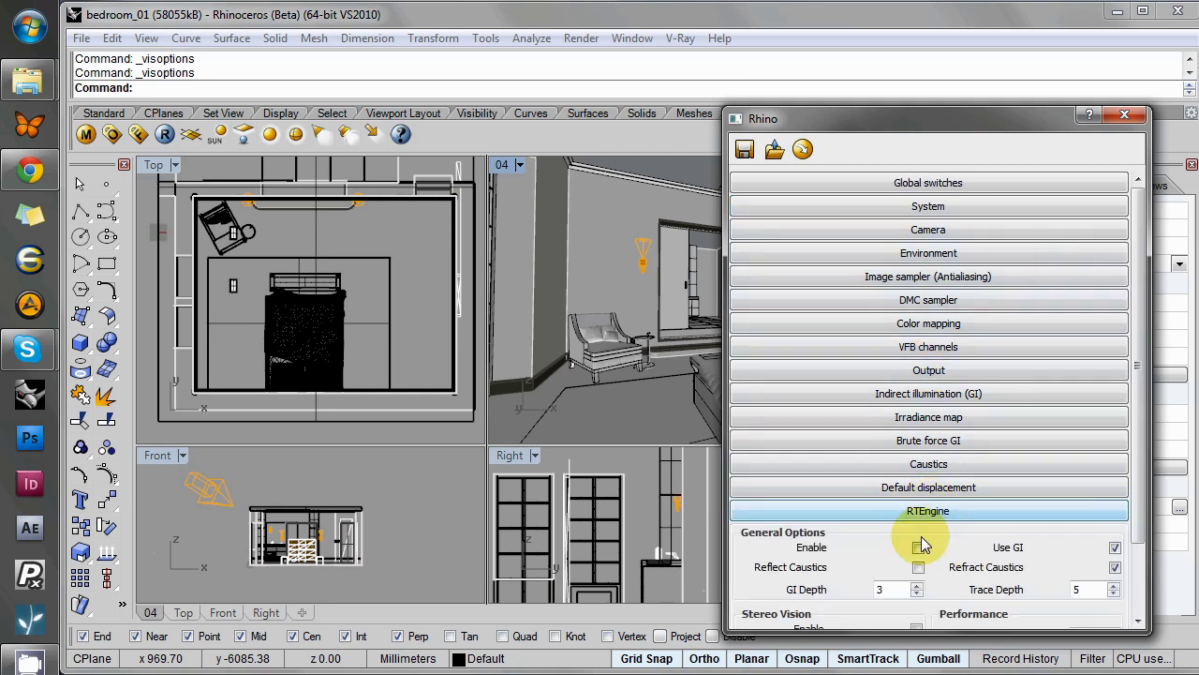
pyautogui.click(970, 511)
pyautogui.click(1124, 114)
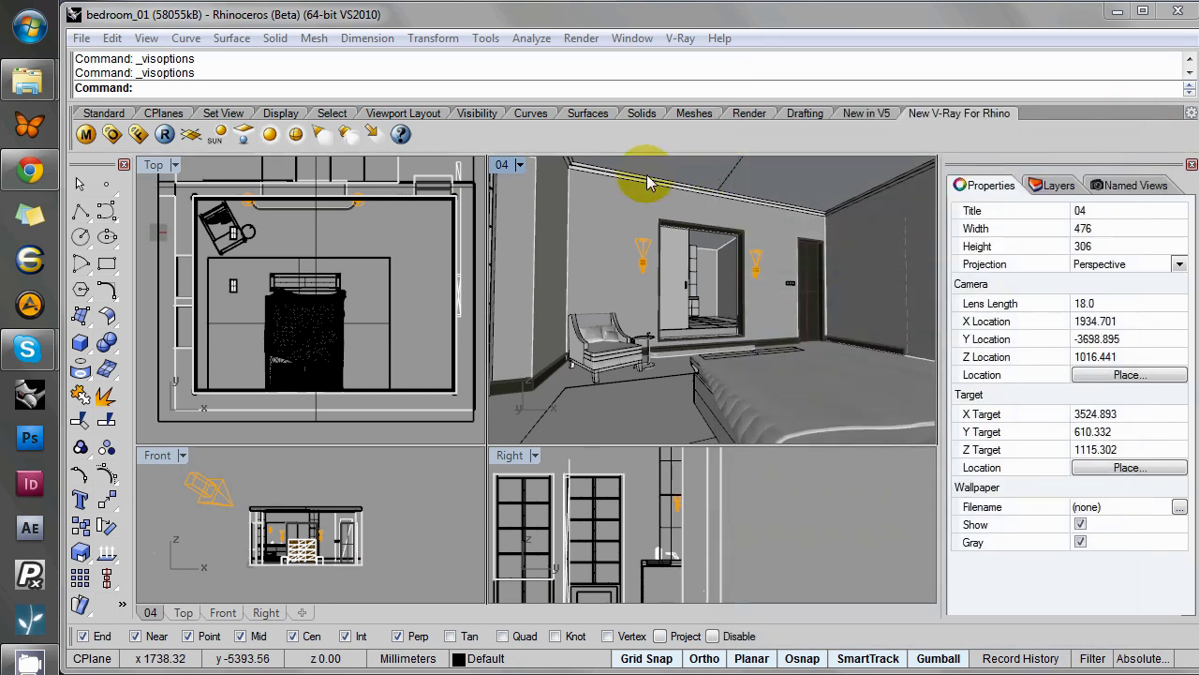
pyautogui.click(165, 135)
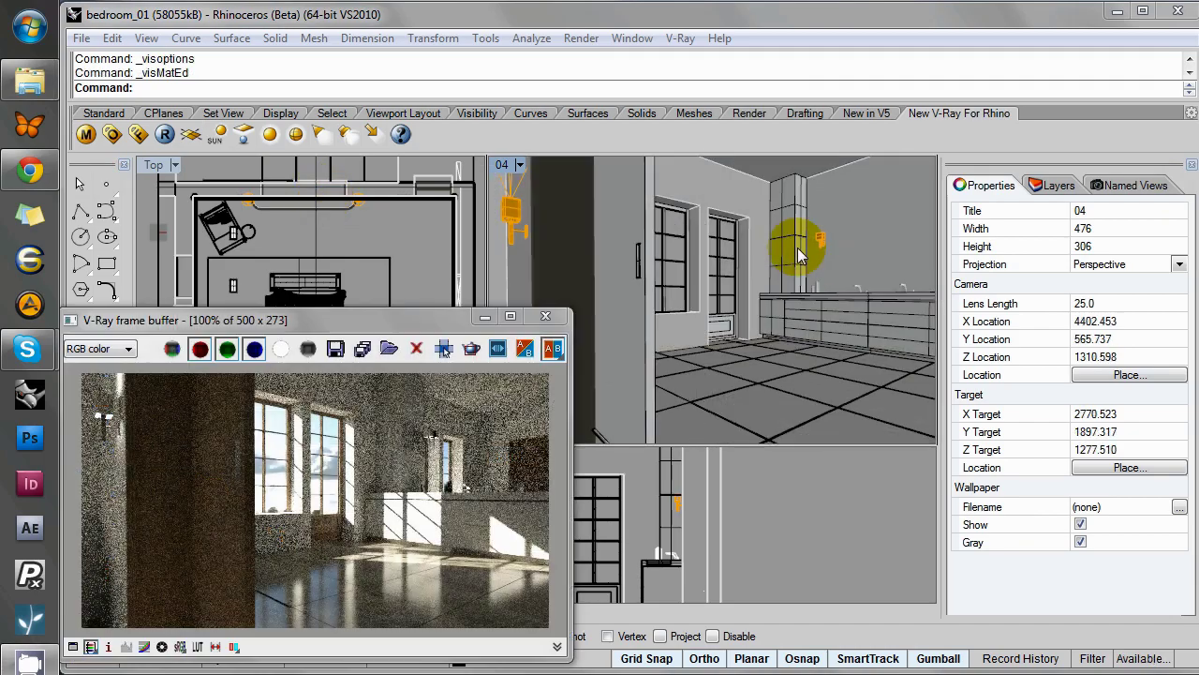
# Examine the live render while moving the perspective camera around the bathroom, the armchair and the wall lamp.
pyautogui.moveTo(718, 286); pyautogui.dragTo(792, 303, button='right')
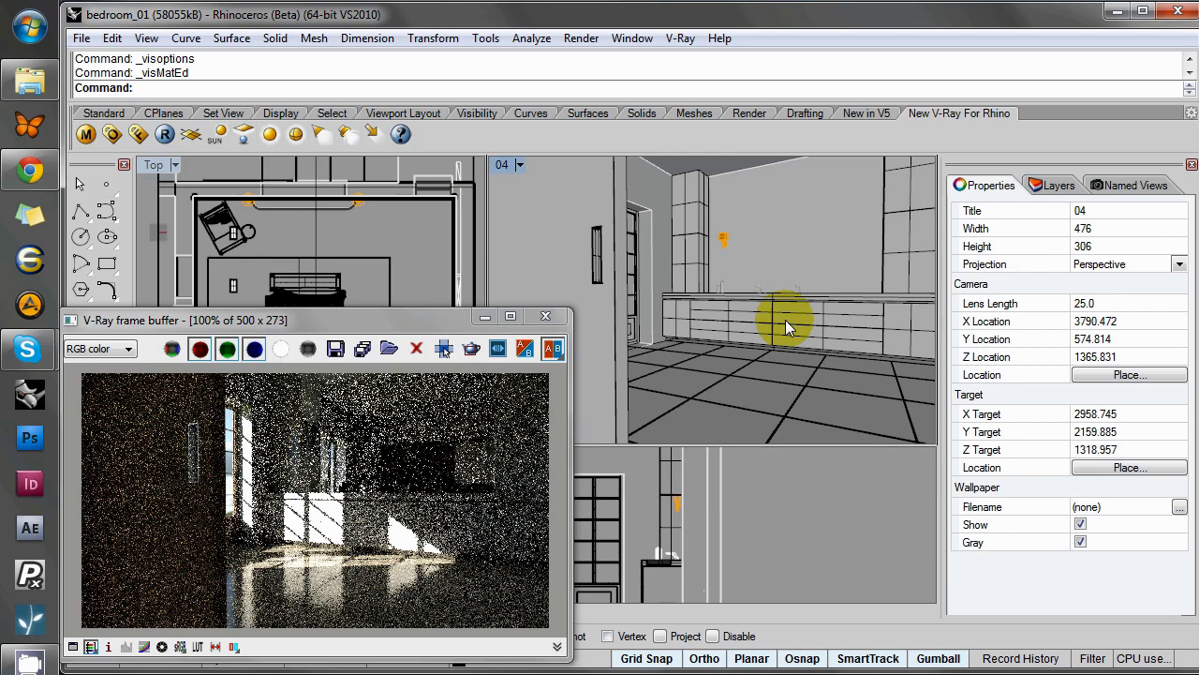
pyautogui.moveTo(785, 322); pyautogui.dragTo(712, 273, button='right')
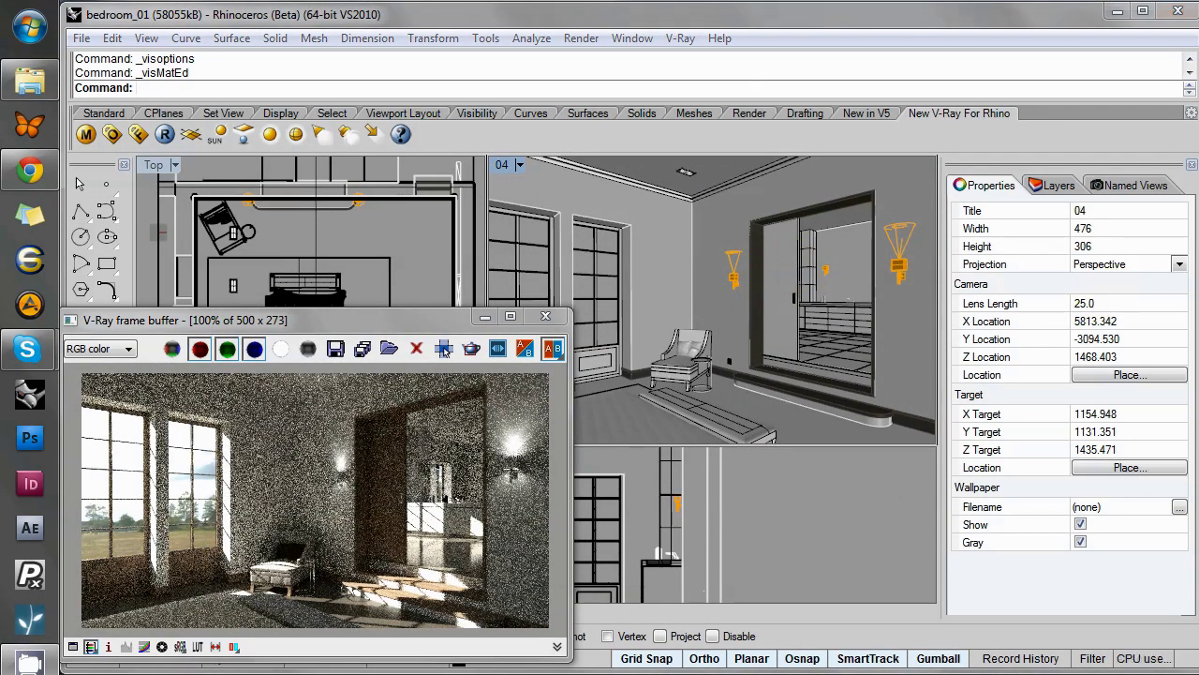
pyautogui.moveTo(691, 362)
pyautogui.keyDown('ctrl'); pyautogui.mouseDown(button='right')
pyautogui.moveTo(666, 337)
pyautogui.moveTo(680, 268)
pyautogui.moveTo(708, 311)
pyautogui.moveTo(717, 290)
pyautogui.moveTo(748, 289)
pyautogui.mouseUp(button='right'); pyautogui.keyUp('ctrl')
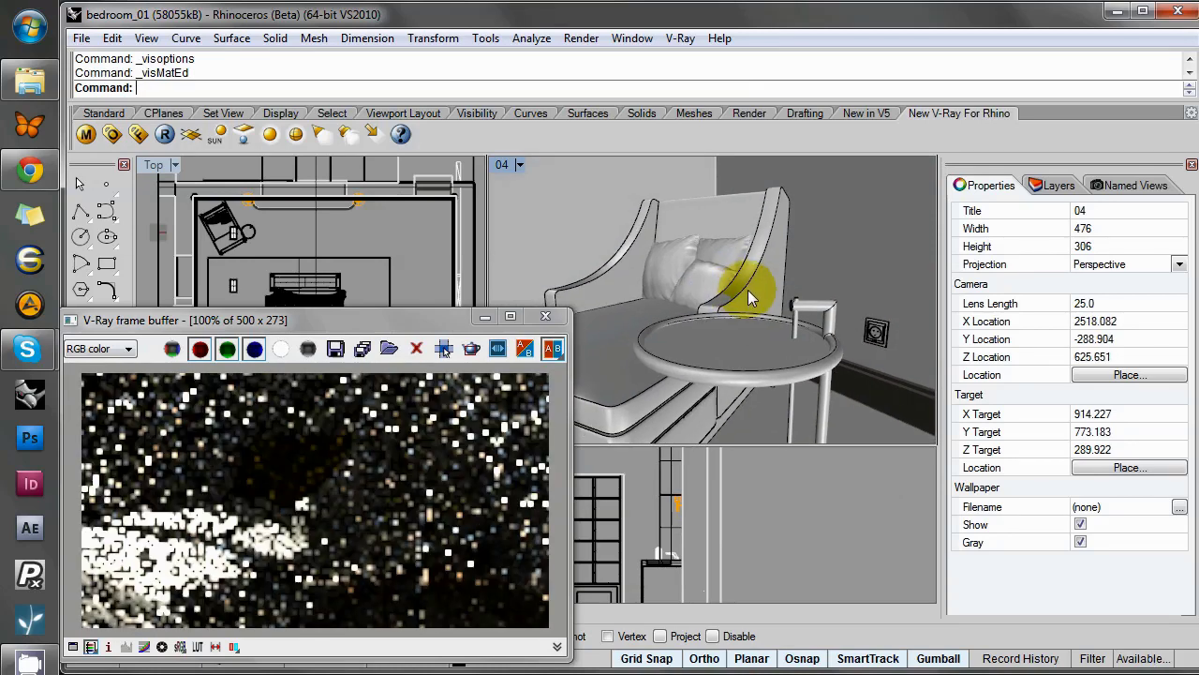
pyautogui.scroll(-2, 754, 292)
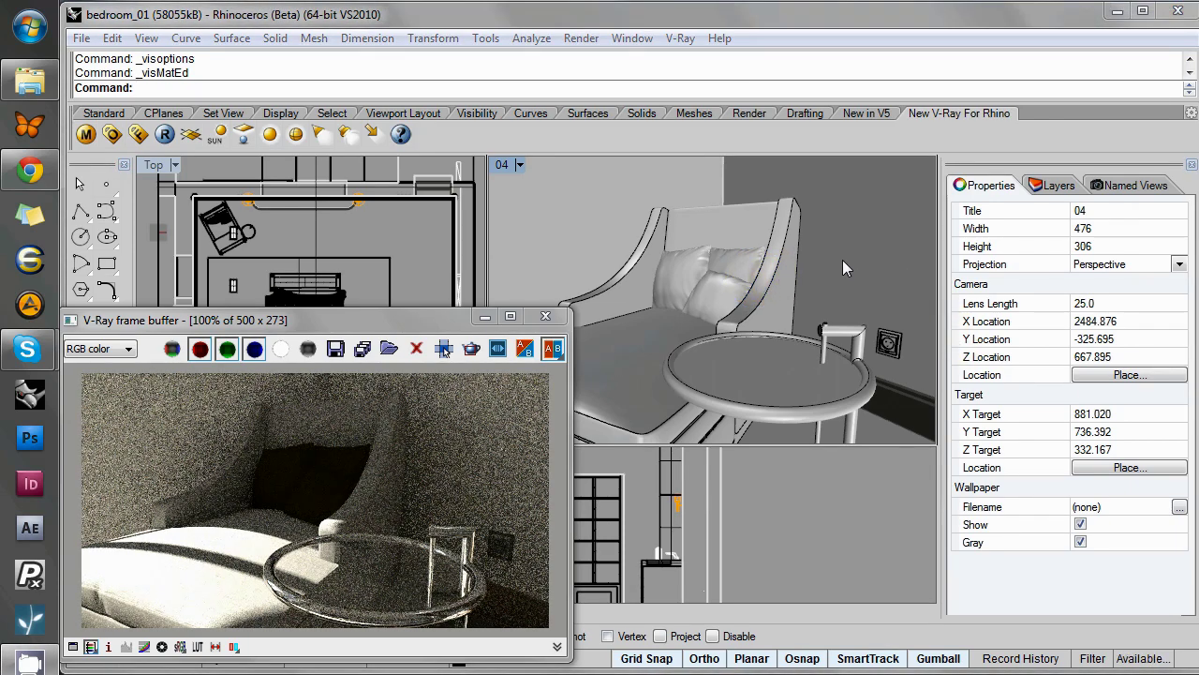
pyautogui.moveTo(837, 249); pyautogui.dragTo(808, 290, button='right')
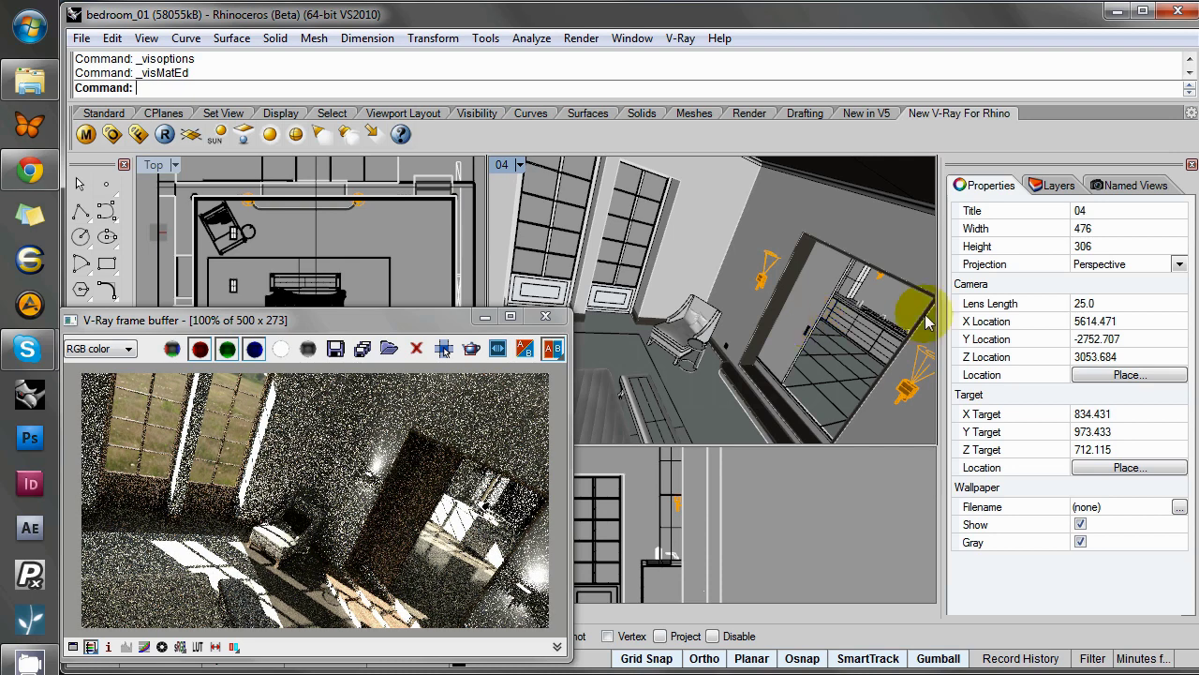
pyautogui.scroll(5, 914, 411)
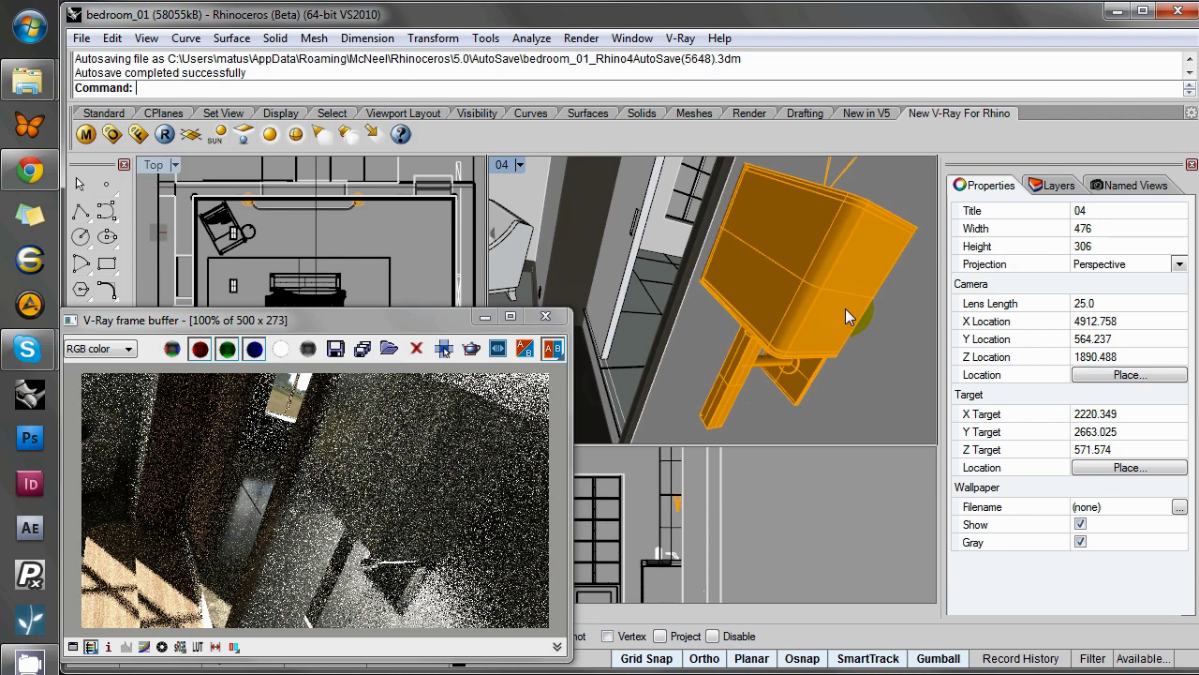
pyautogui.moveTo(873, 335); pyautogui.dragTo(795, 317, button='right')
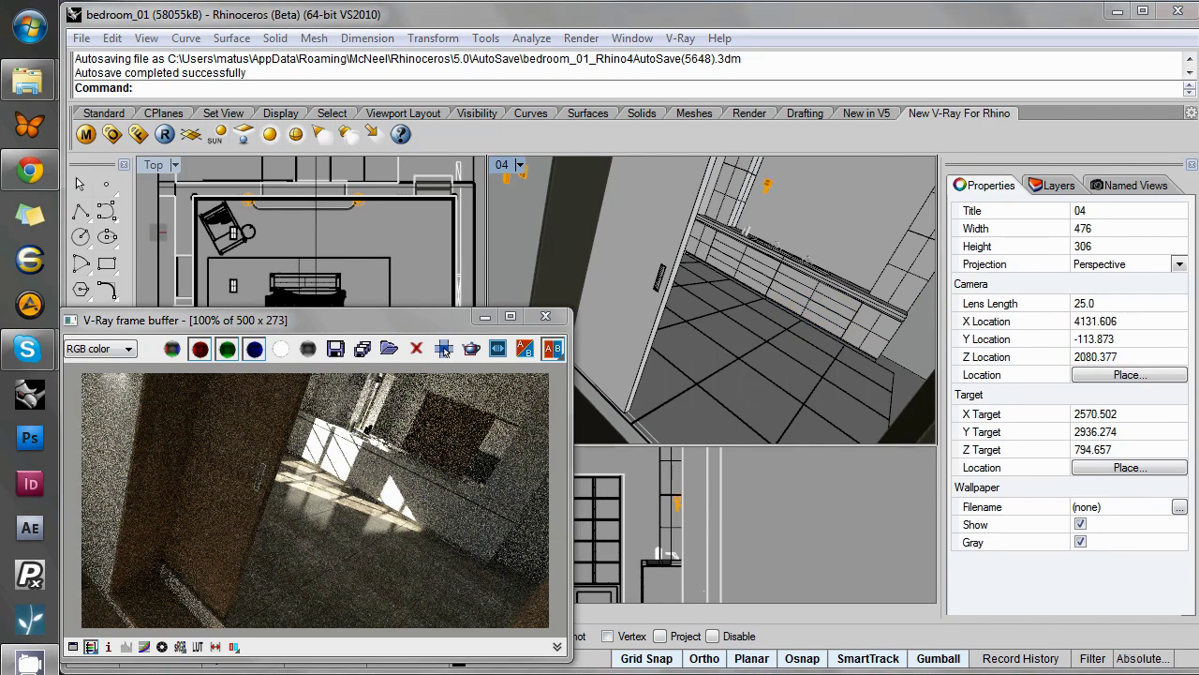
# Set the V-Ray camera type to Fish eye and close the render options.
pyautogui.click(113, 134)
pyautogui.moveTo(318, 126); pyautogui.dragTo(940, 149)
pyautogui.click(1012, 230)
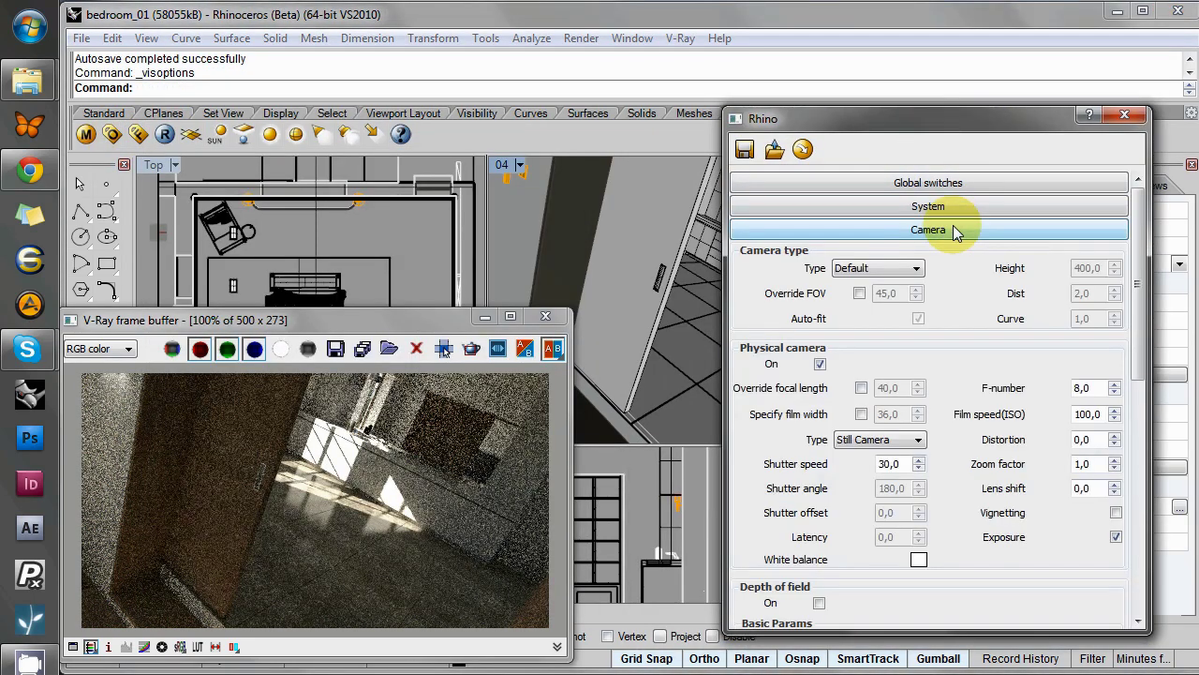
pyautogui.click(908, 268)
pyautogui.click(854, 348)
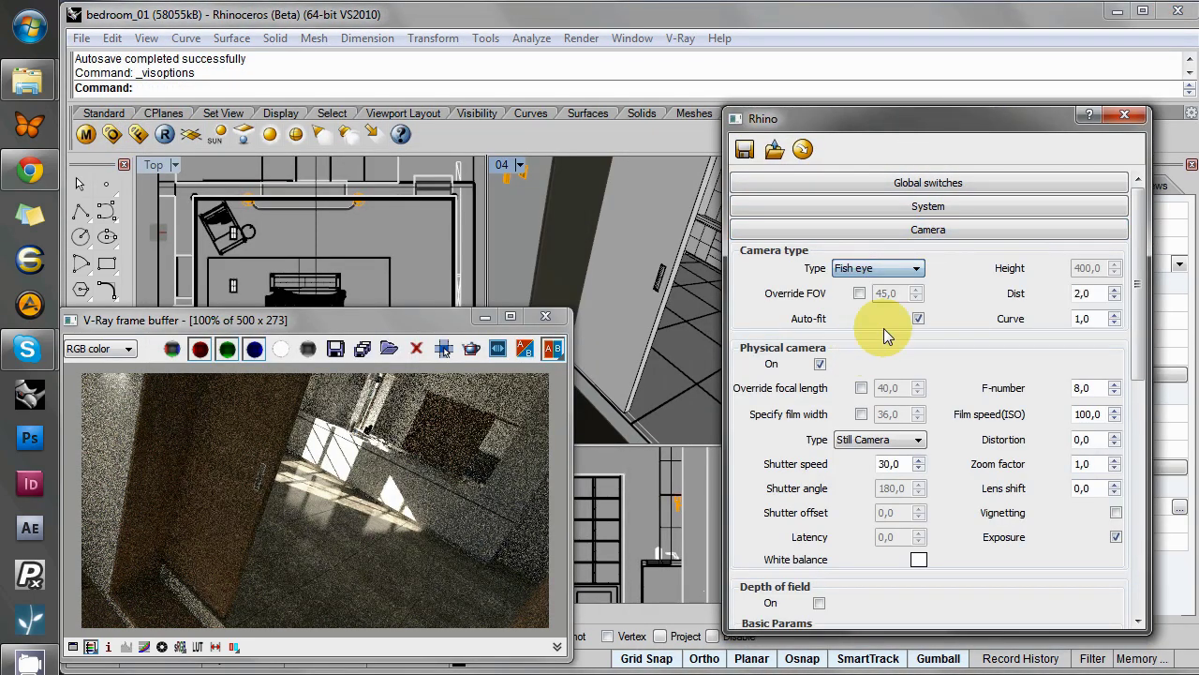
pyautogui.click(977, 231)
pyautogui.click(1124, 116)
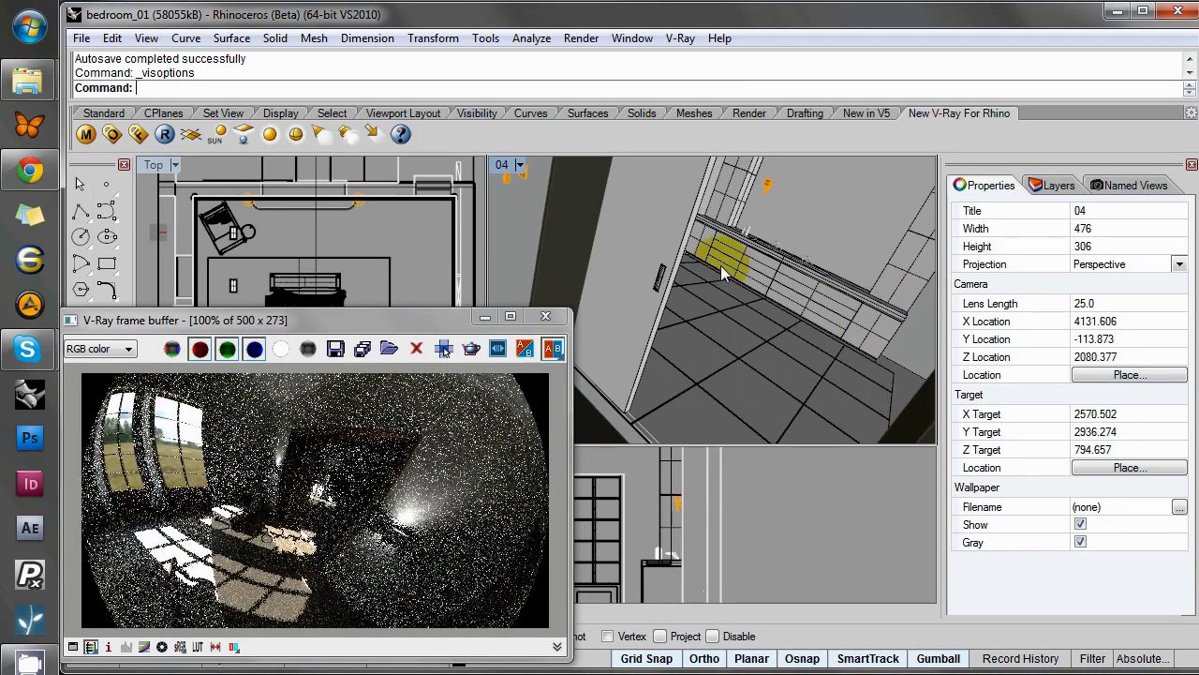
# Examine the live fish-eye render while moving the camera from the bathroom doorway to the armchair and round side table.
pyautogui.moveTo(719, 267); pyautogui.dragTo(753, 312, button='right')
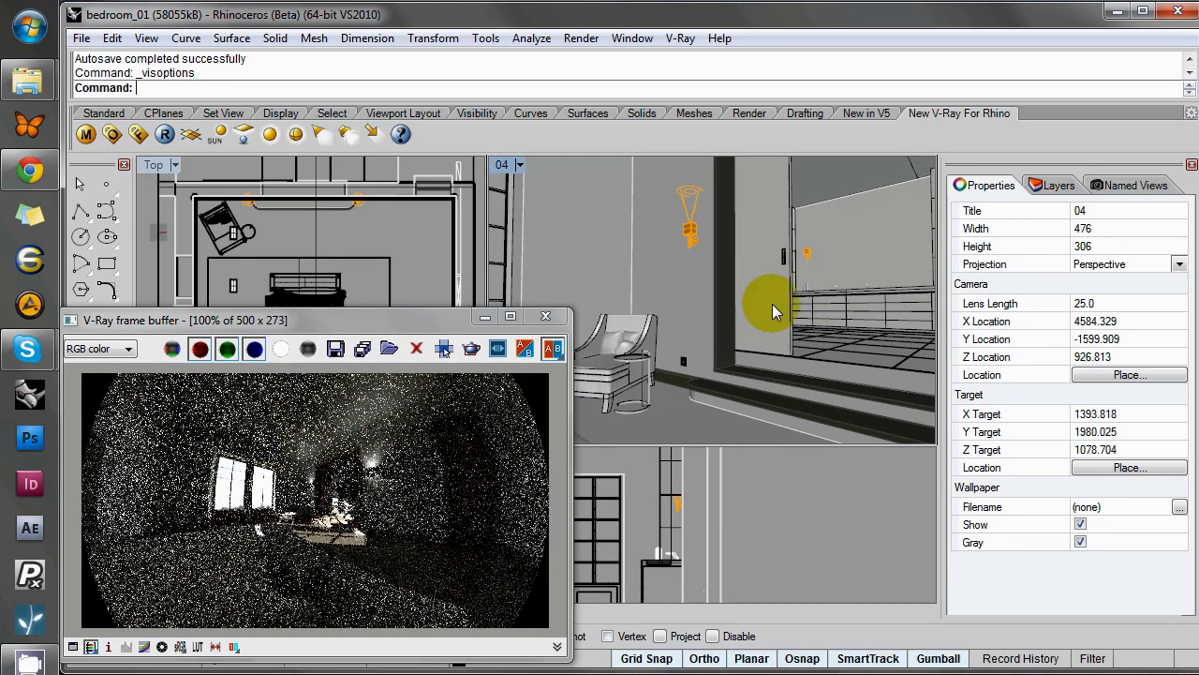
pyautogui.moveTo(777, 304); pyautogui.dragTo(885, 300, button='right')
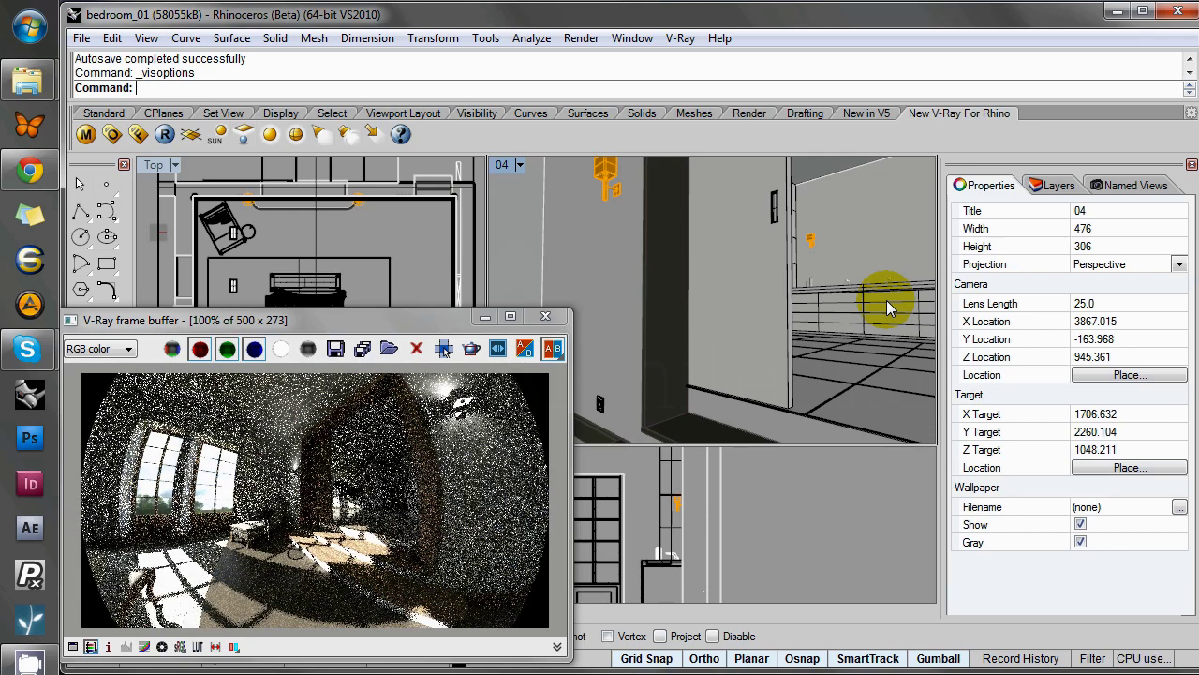
pyautogui.moveTo(835, 341); pyautogui.dragTo(708, 300, button='right')
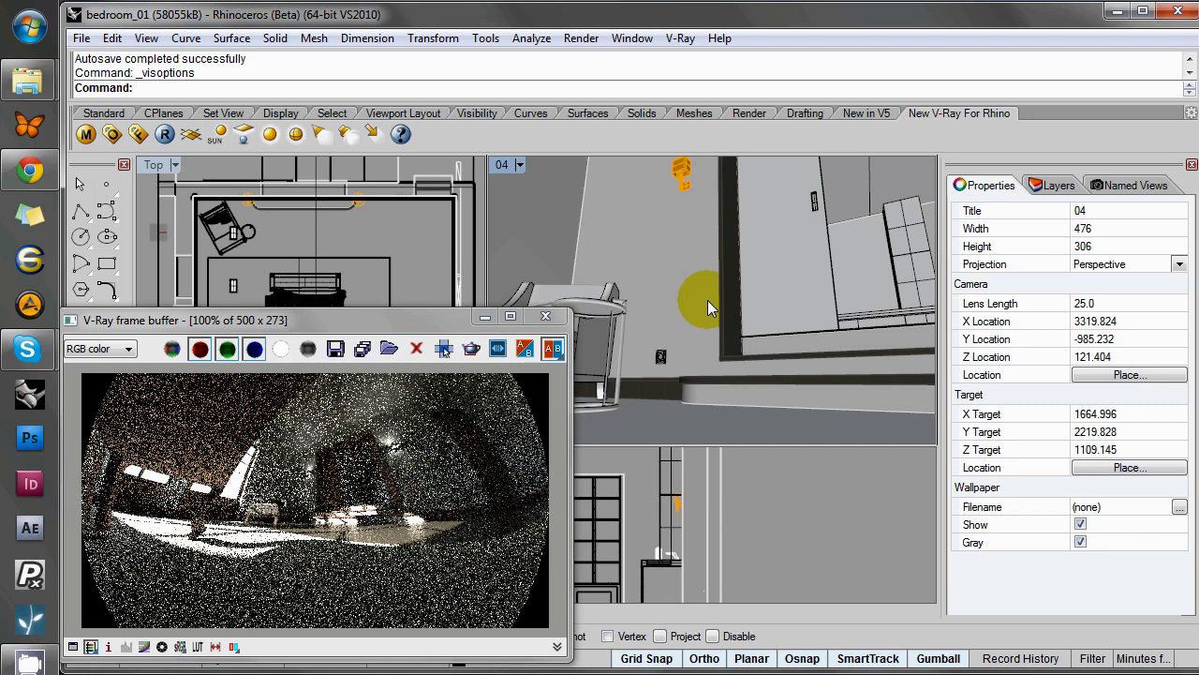
pyautogui.moveTo(696, 292); pyautogui.dragTo(724, 261, button='right')
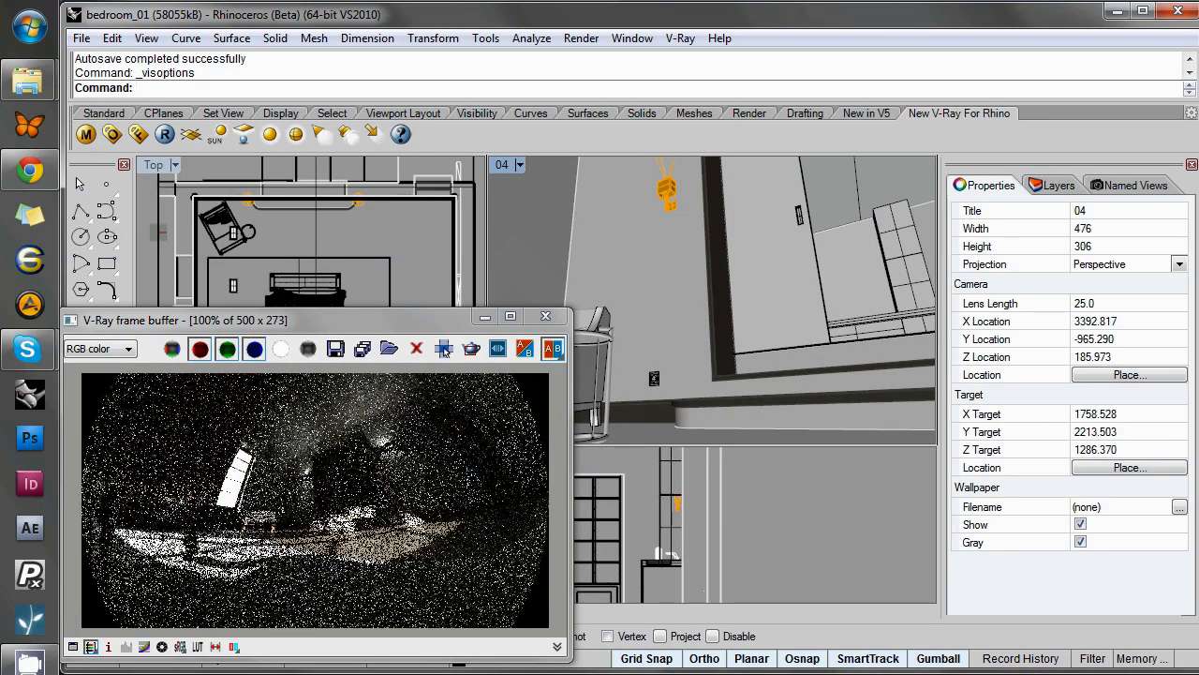
pyautogui.moveTo(719, 322); pyautogui.dragTo(571, 286, button='right')
pyautogui.scroll(5, 715, 287)
pyautogui.moveTo(715, 287); pyautogui.dragTo(768, 281, button='right')
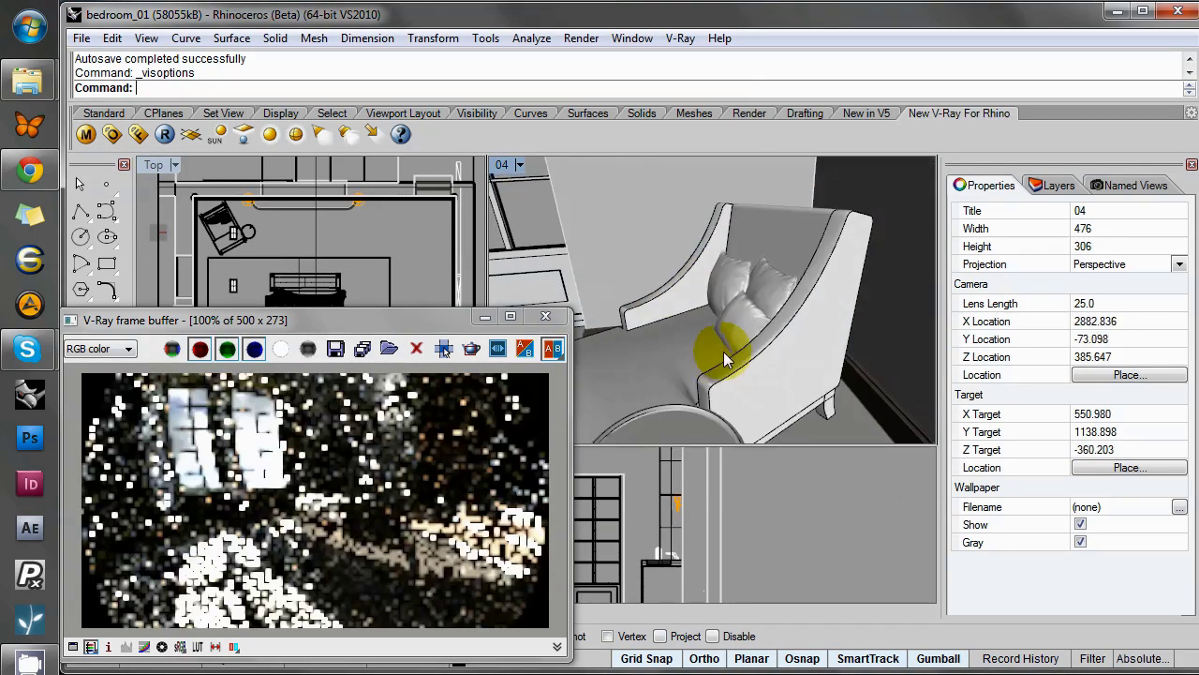
pyautogui.moveTo(722, 356); pyautogui.dragTo(736, 335, button='right')
pyautogui.scroll(3, 737, 383)
pyautogui.moveTo(736, 382)
pyautogui.mouseDown(button='right')
pyautogui.moveTo(755, 366)
pyautogui.moveTo(738, 369)
pyautogui.mouseUp(button='right')
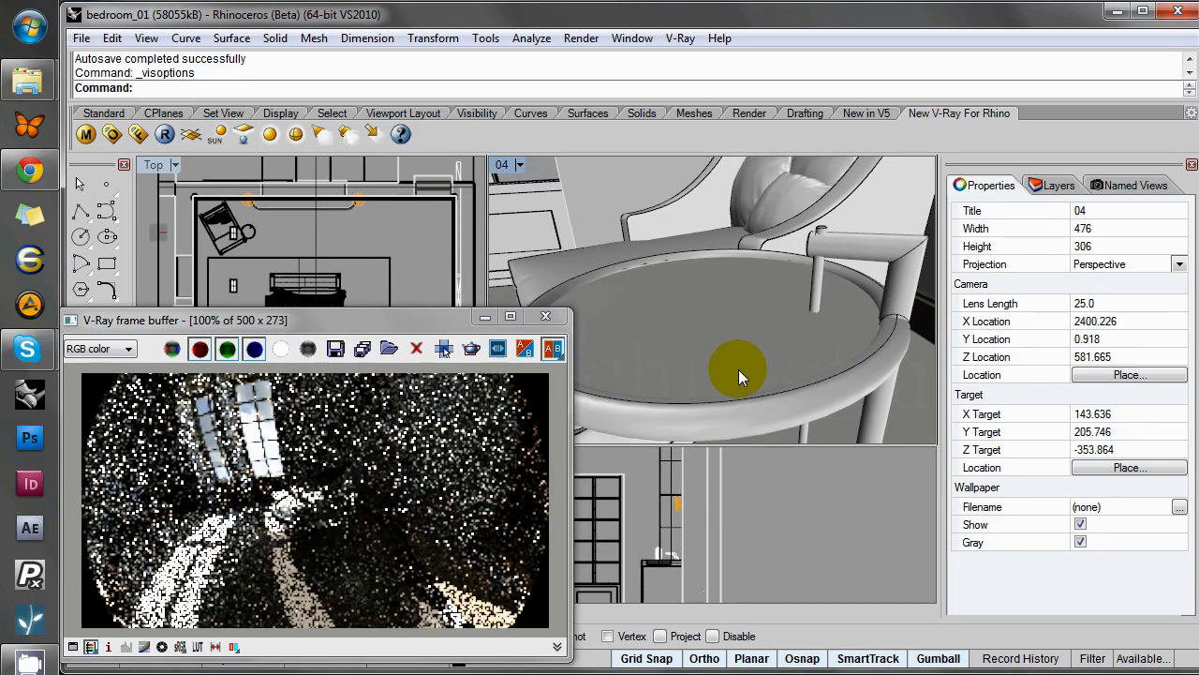
# Examine the fish-eye render around the side table and armchair, ending with a view across the whole bedroom.
pyautogui.moveTo(438, 329); pyautogui.dragTo(619, 178)
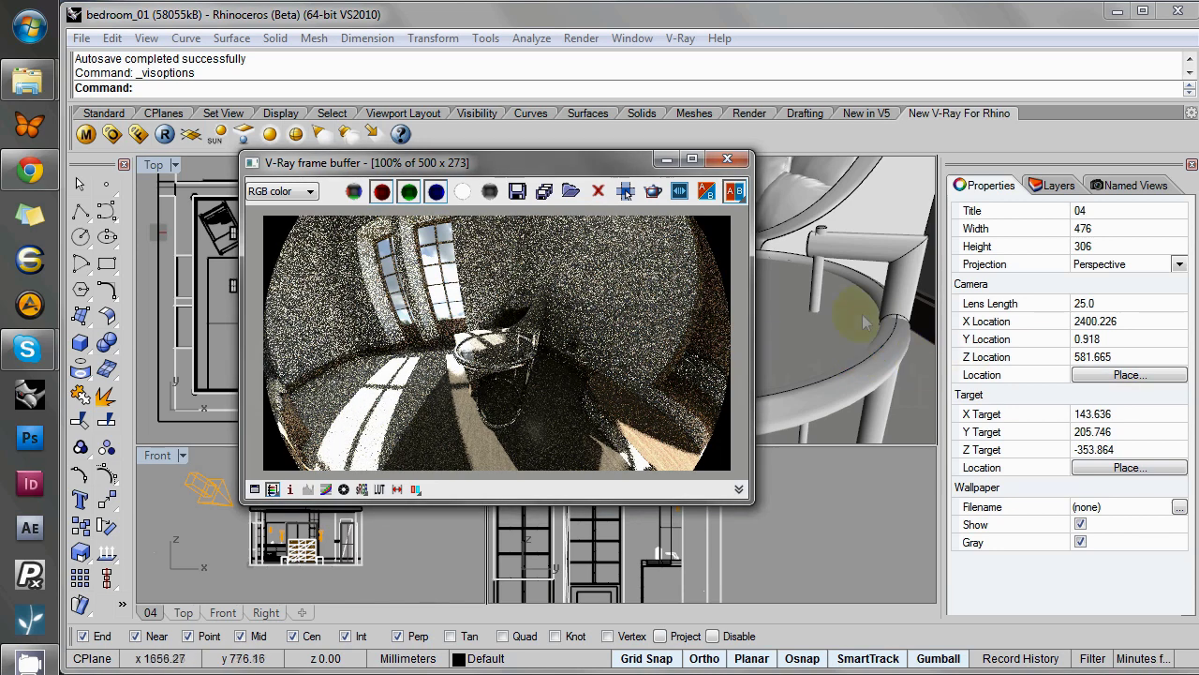
pyautogui.moveTo(771, 326); pyautogui.dragTo(775, 297, button='right')
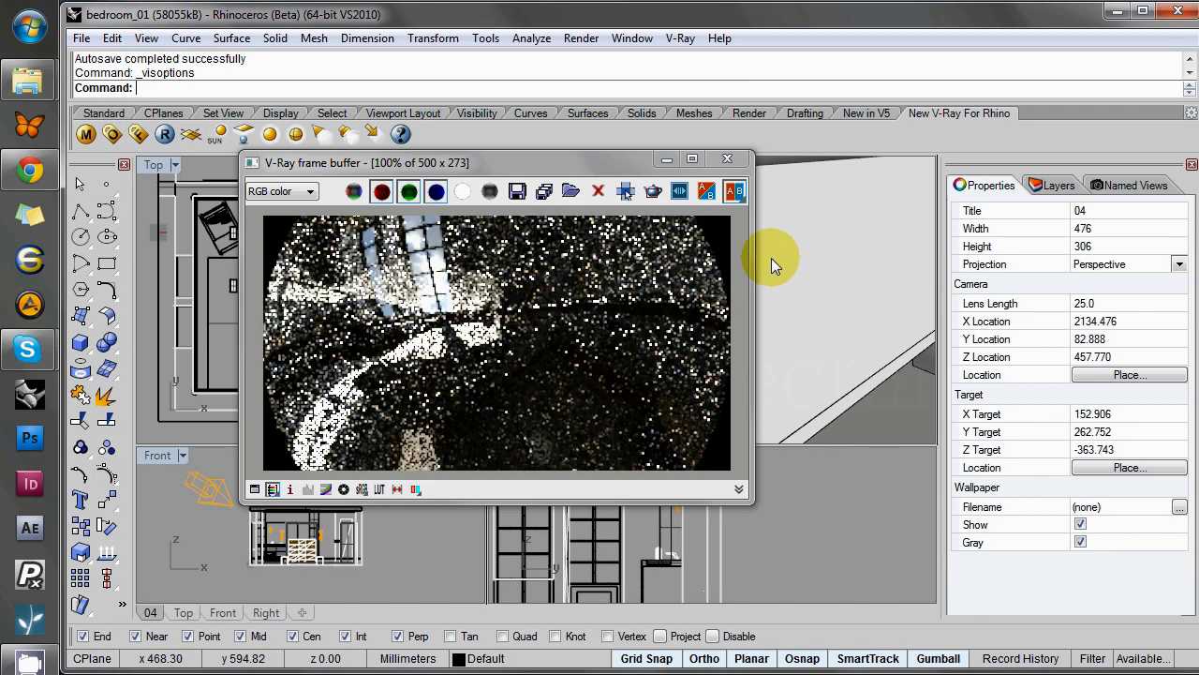
pyautogui.scroll(-2, 770, 257)
pyautogui.keyDown('shift'); pyautogui.moveTo(771, 265); pyautogui.dragTo(824, 290, button='right'); pyautogui.keyUp('shift')
pyautogui.scroll(-2, 851, 290)
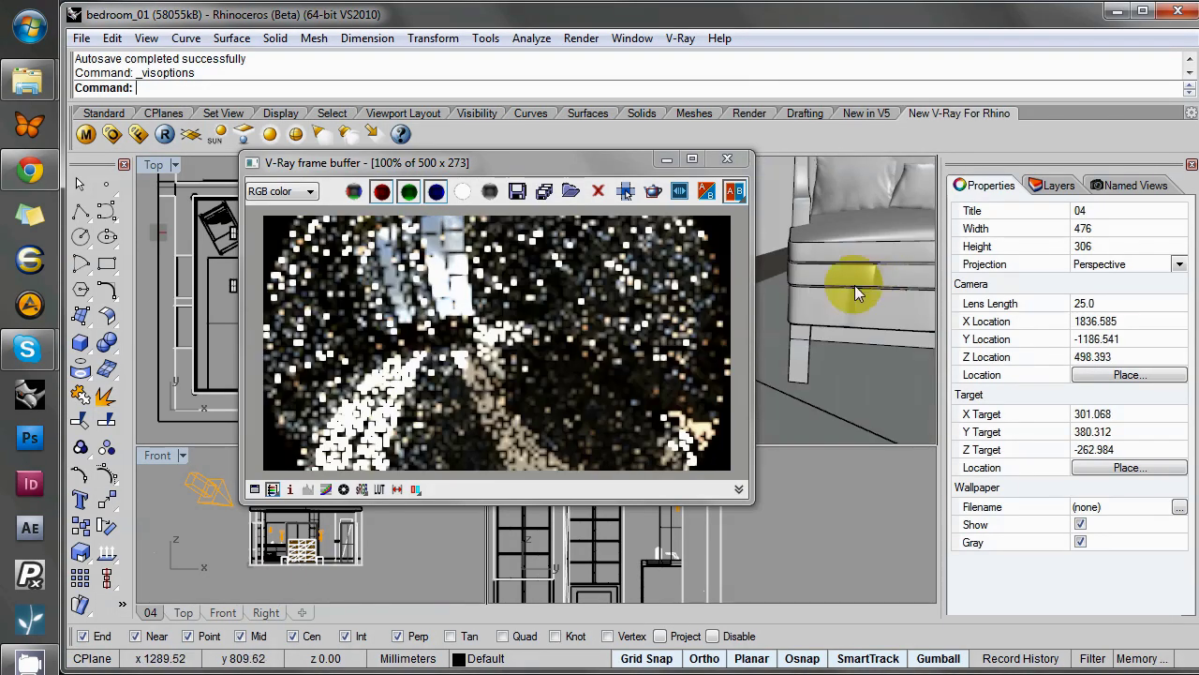
pyautogui.moveTo(576, 167); pyautogui.dragTo(421, 296)
pyautogui.moveTo(837, 257); pyautogui.dragTo(832, 225, button='right')
pyautogui.moveTo(793, 327); pyautogui.dragTo(764, 314, button='right')
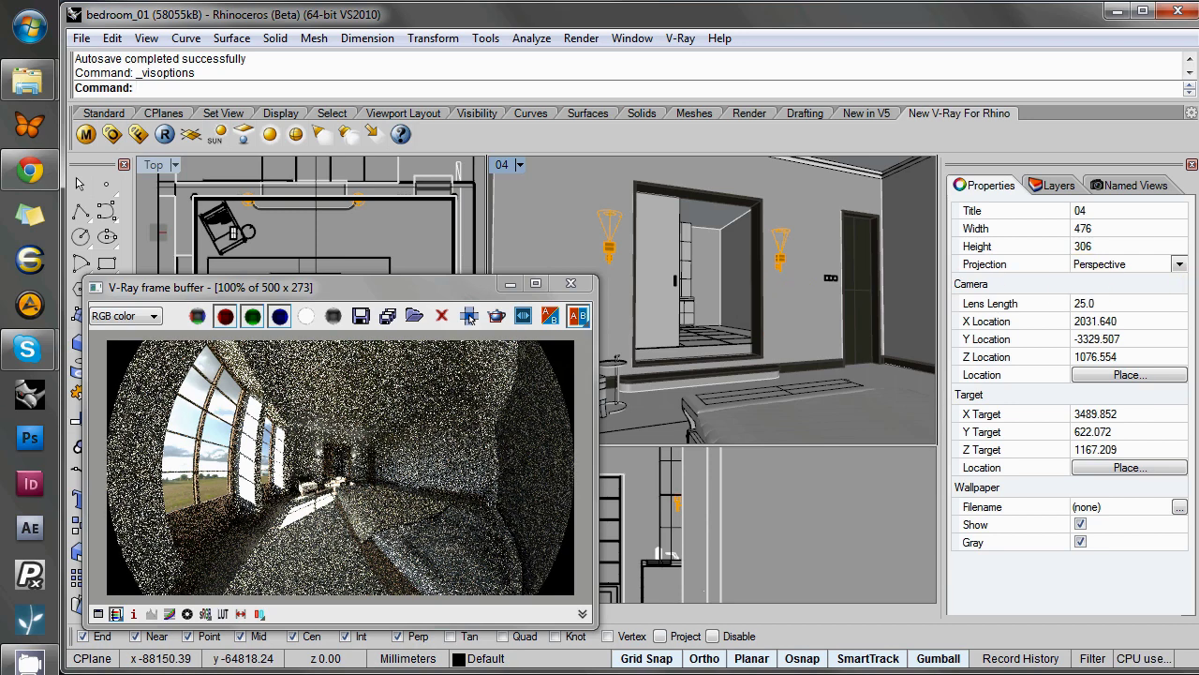
# Set the V-Ray camera type back to Default and close the render options.
pyautogui.click(85, 134)
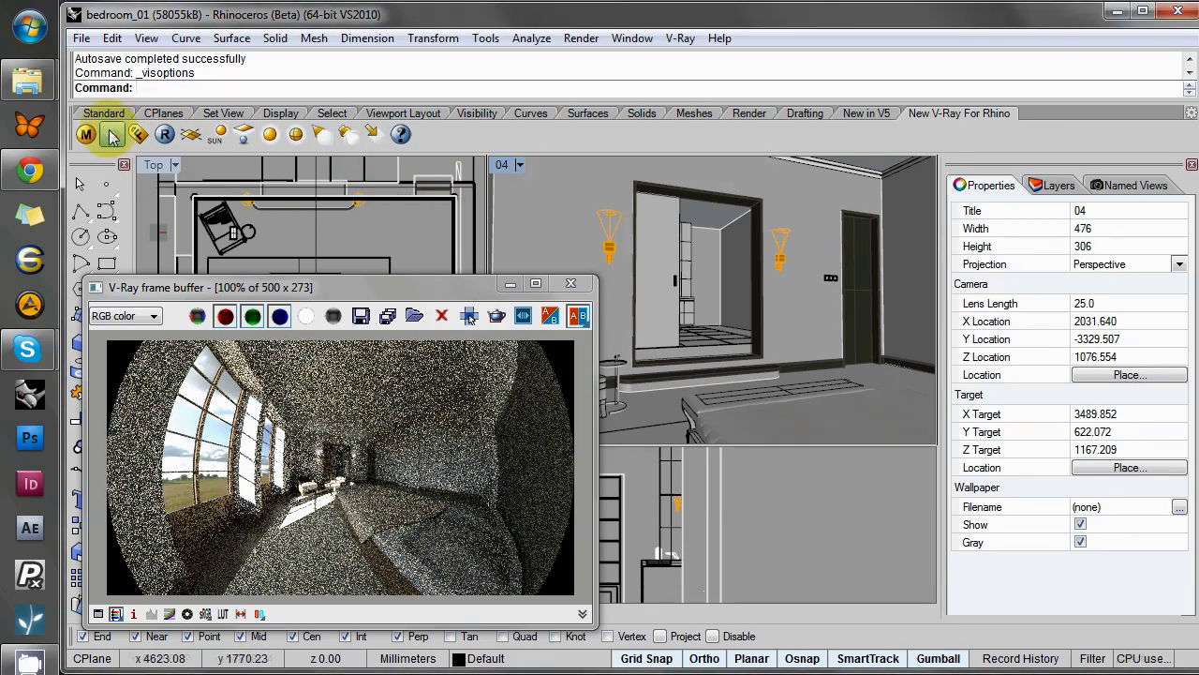
pyautogui.click(948, 231)
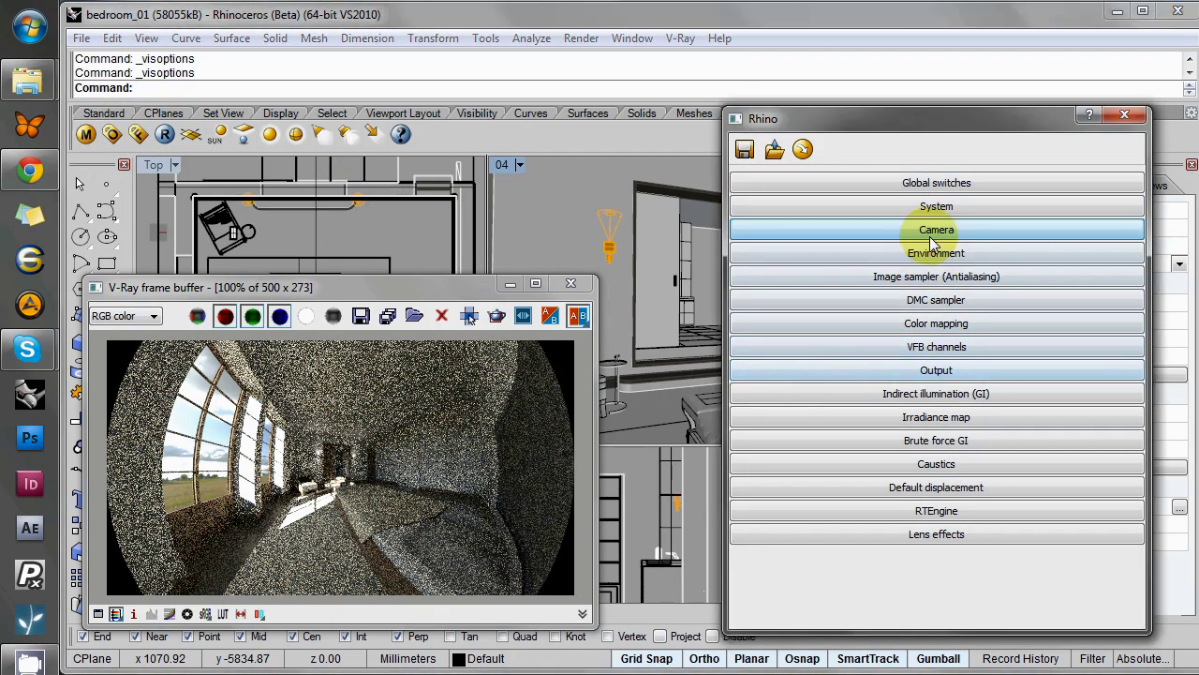
pyautogui.click(877, 268)
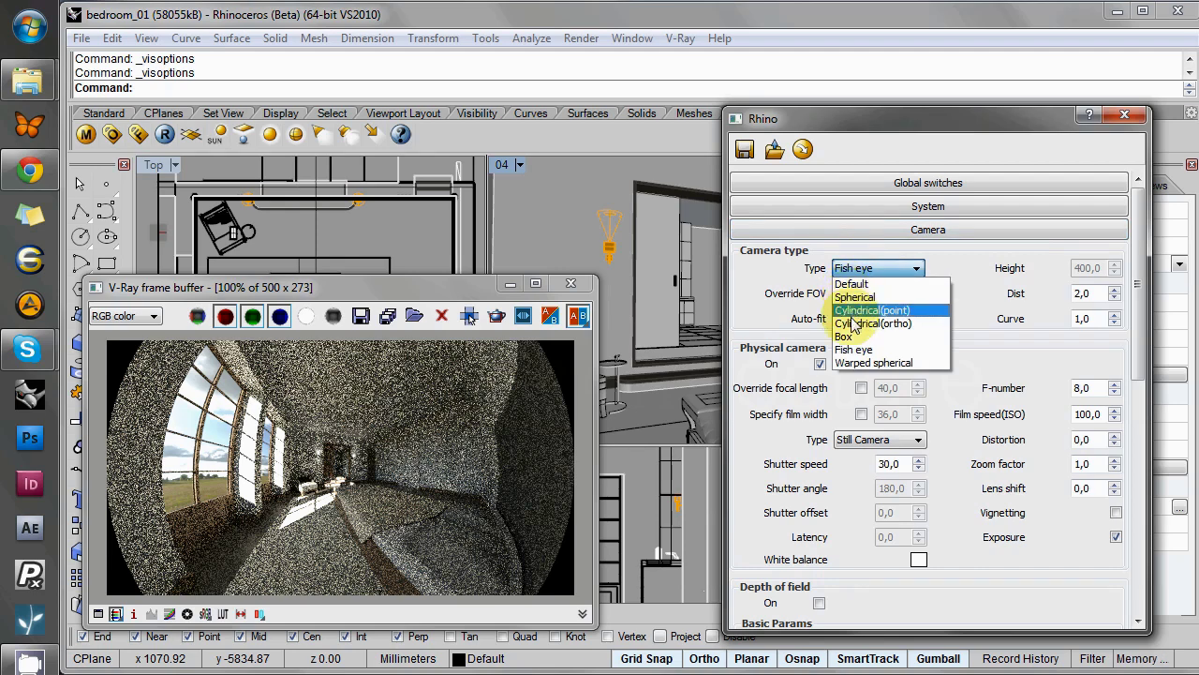
pyautogui.click(855, 279)
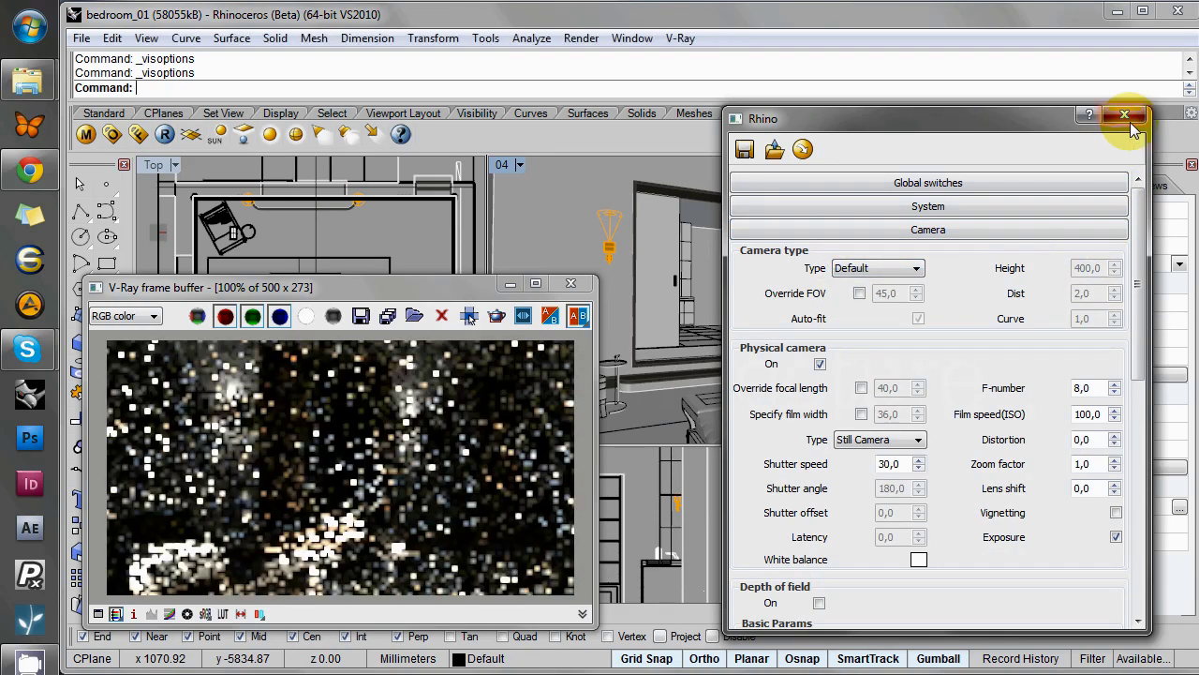
pyautogui.click(1125, 115)
# Return the perspective camera to the wide bedroom view and set its lens length to 18.
pyautogui.moveTo(735, 277); pyautogui.dragTo(834, 281, button='right')
pyautogui.doubleClick(1082, 303)
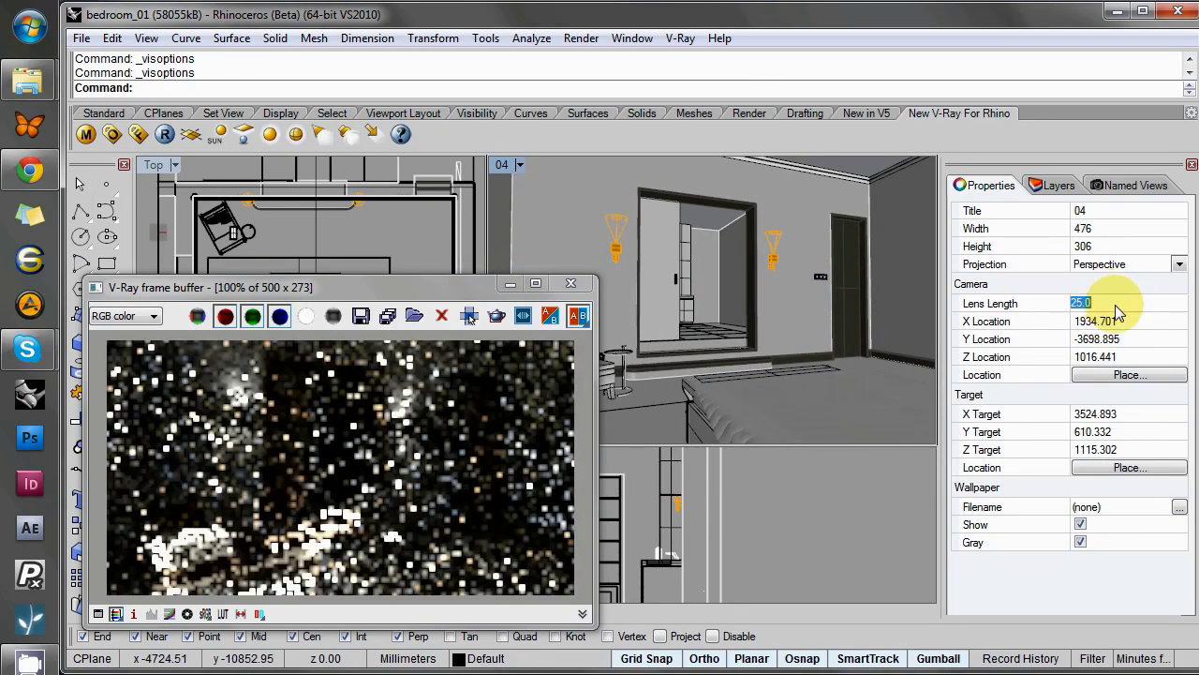
pyautogui.write('18')
pyautogui.press('Return')
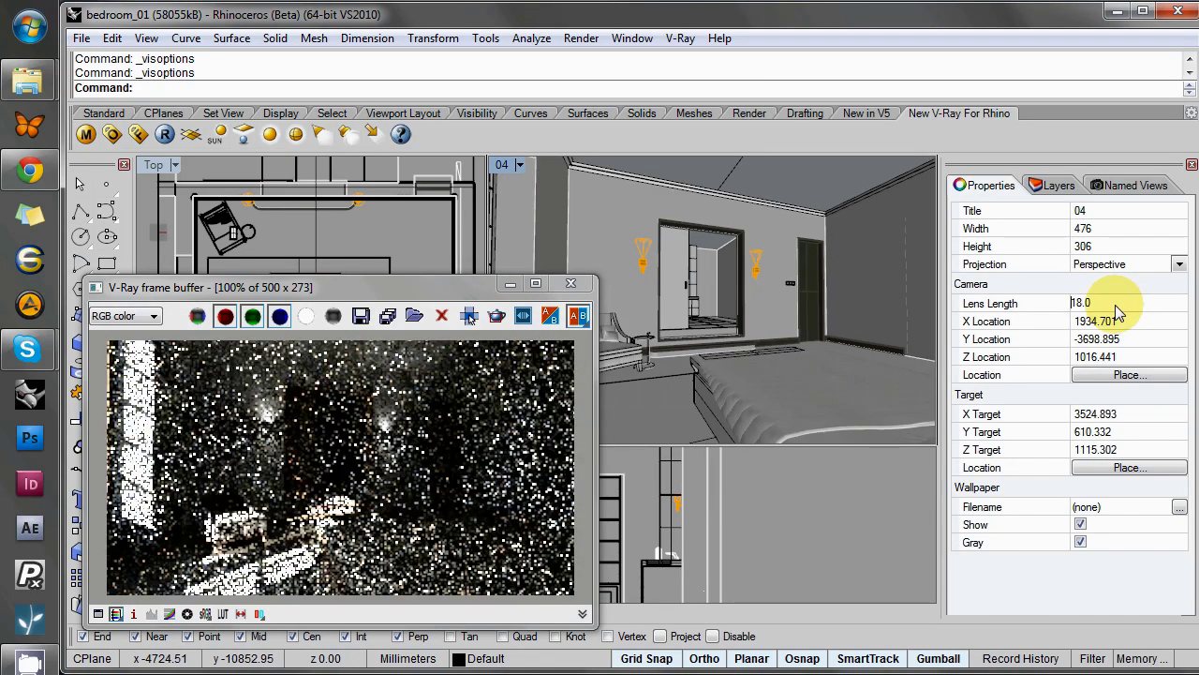